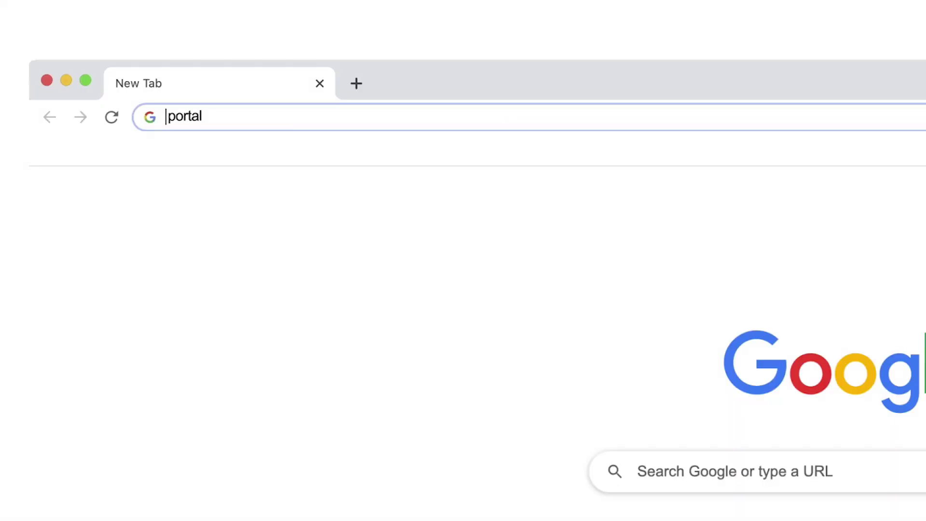
Step: Sign in at portal.3shapecommunicate.com with the practice's account e-mail and password
text(cate.com)
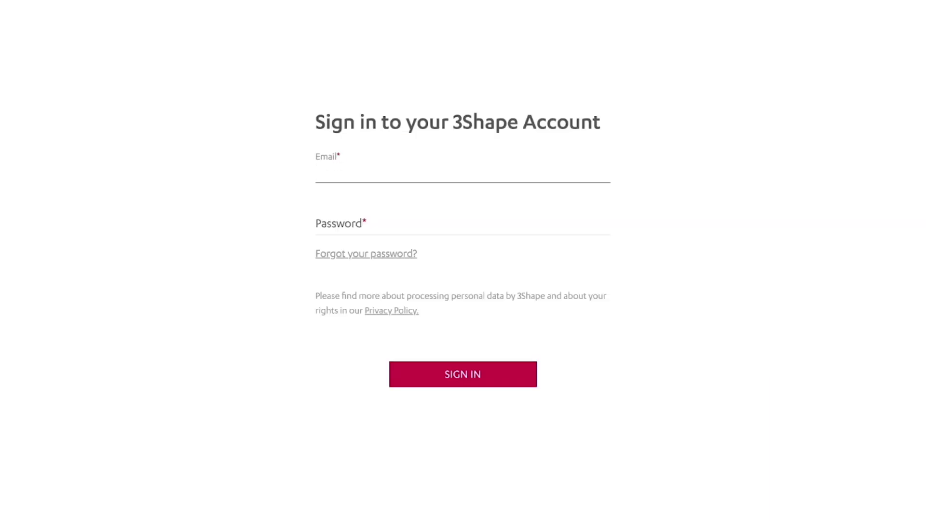
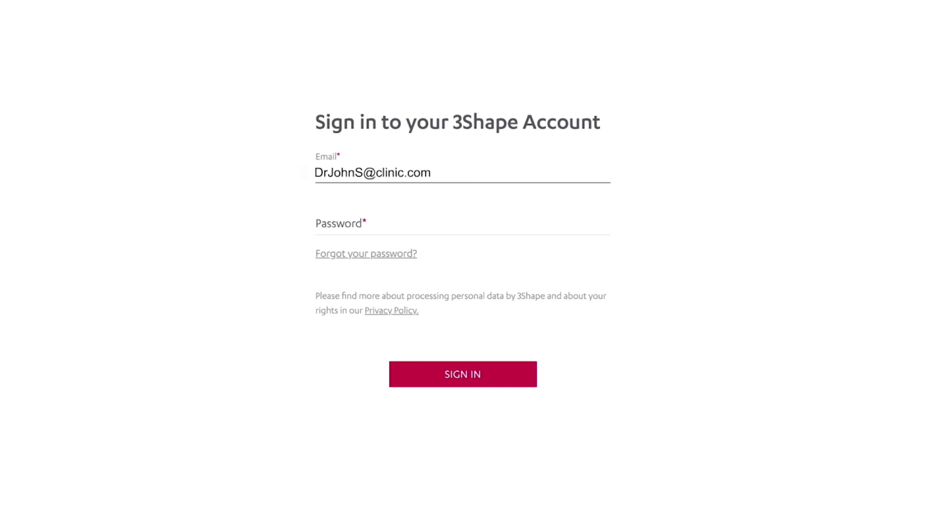
click(317, 225)
text(•••••••••••)
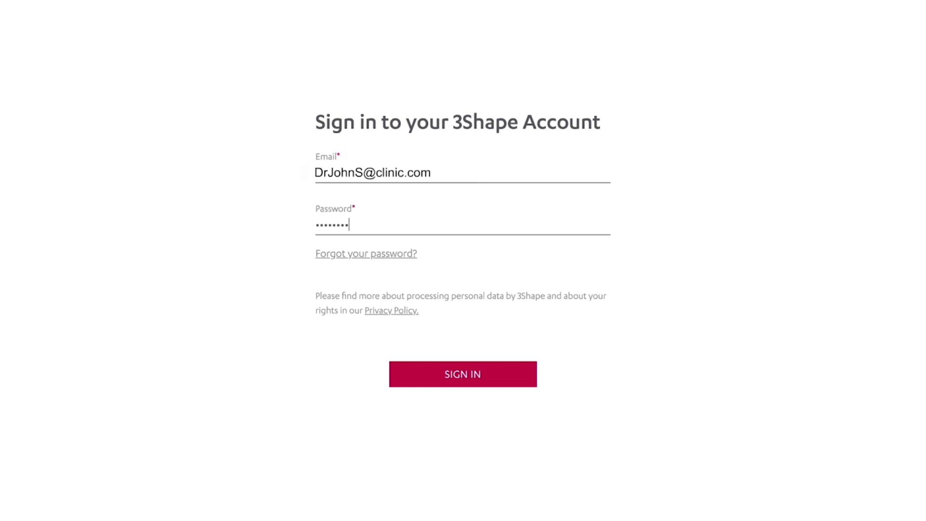
key(Return)
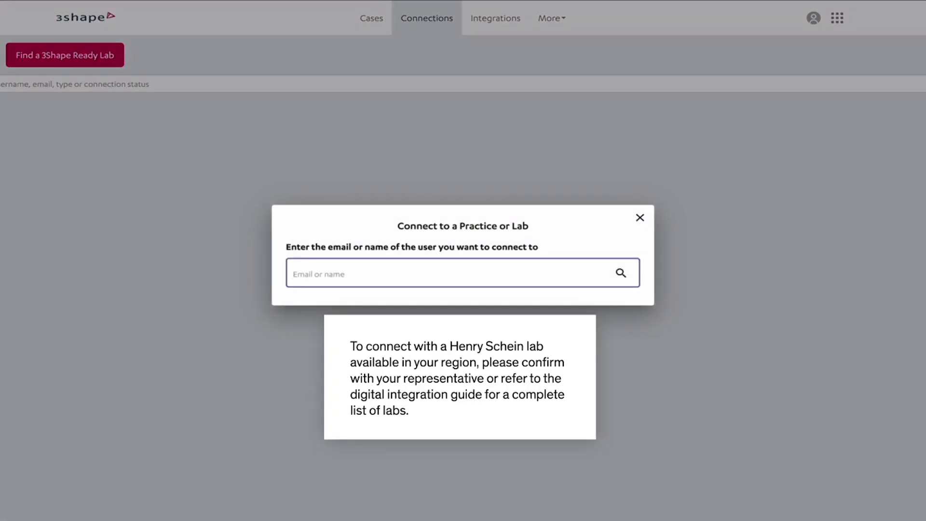
Step: Paste the lab's e-mail into the connection search and search for Henry Schein Orthodontics
key(ctrl+v)
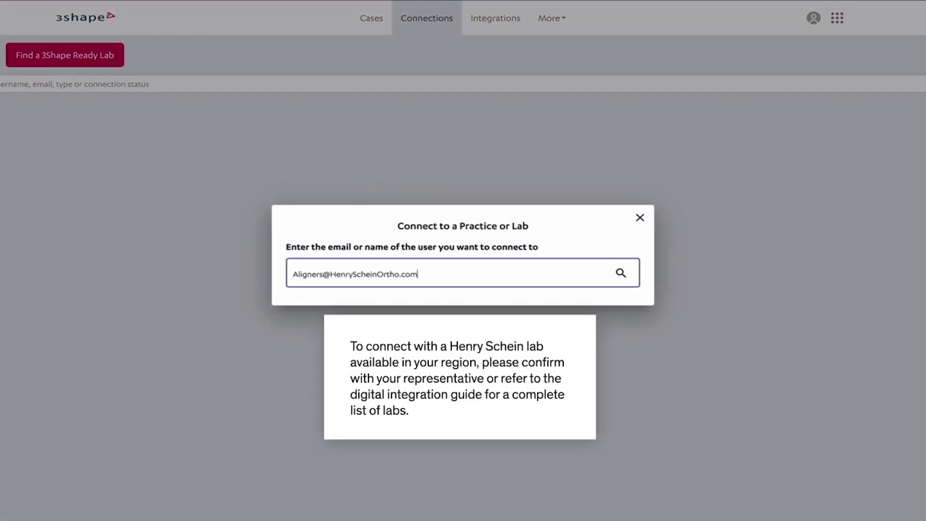
key(Return)
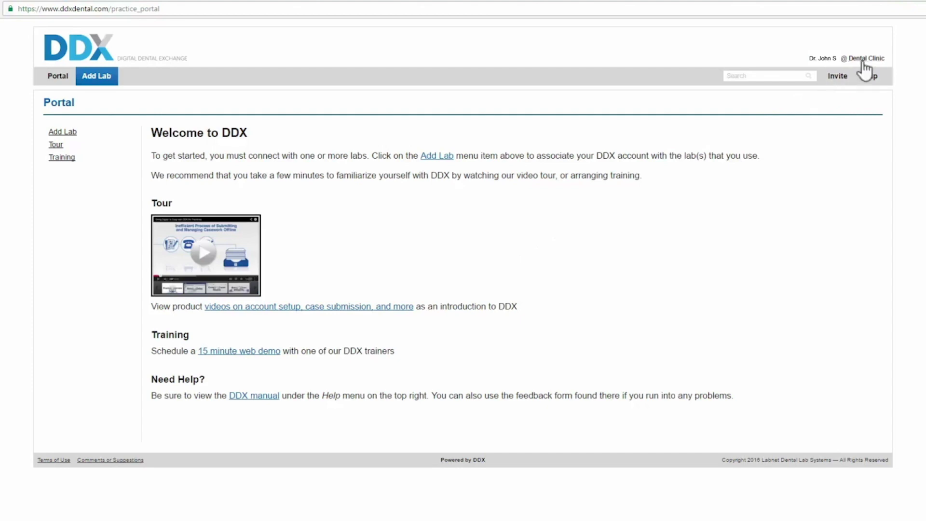
Step: Open the practice-name dropdown at the top right of DDX
click(862, 59)
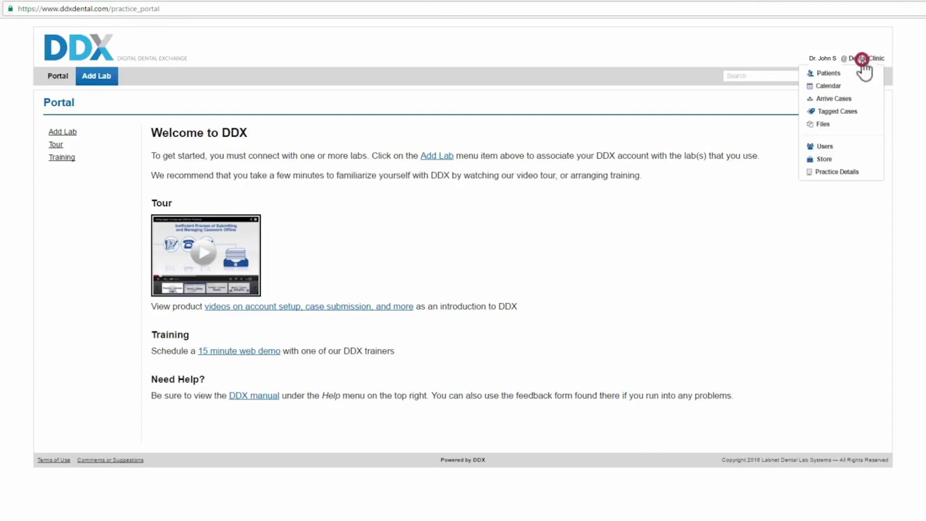
Step: Enable the TRIOS 3Shape Communicate add-on in the Store and open its configuration page
click(820, 161)
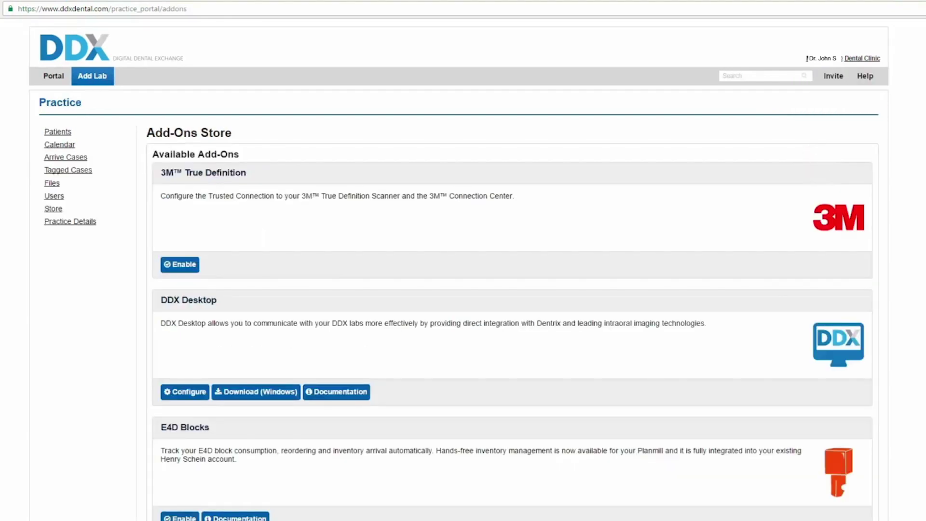
scroll(463, 271, down, 9)
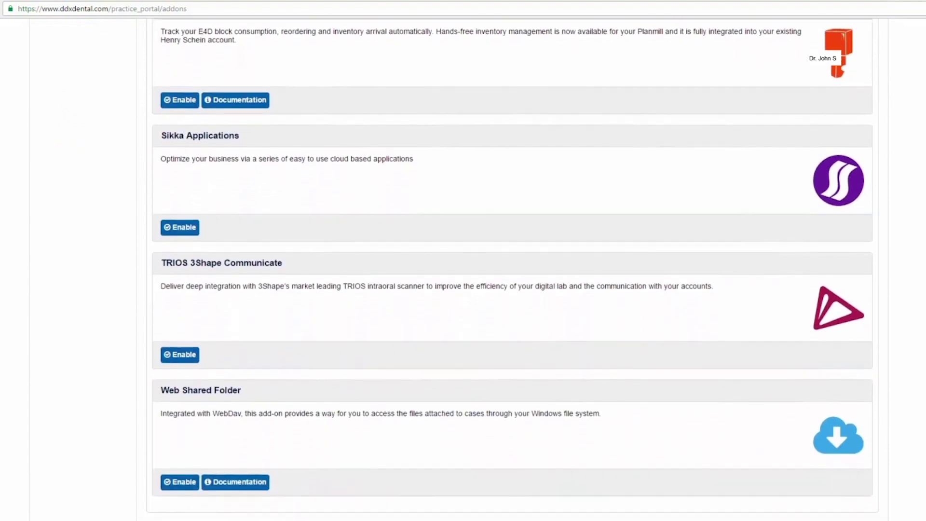
scroll(463, 270, down, 1)
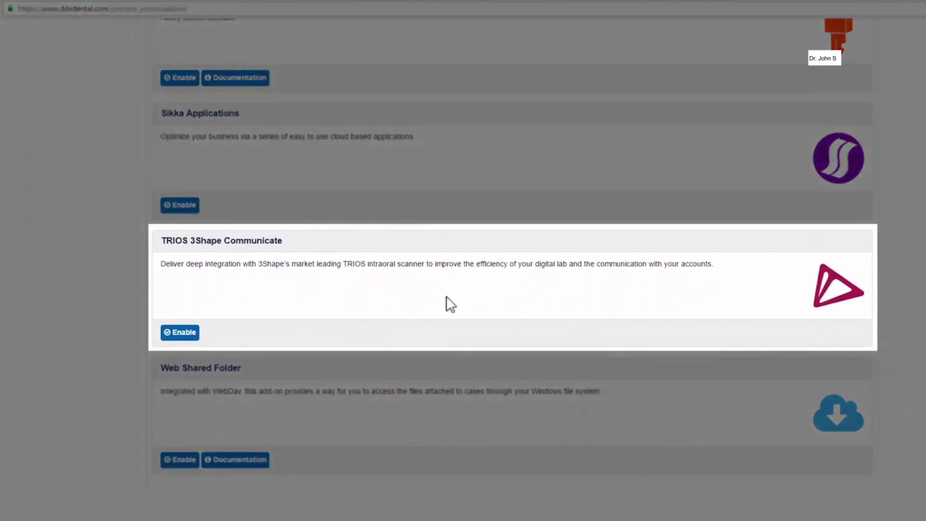
click(172, 337)
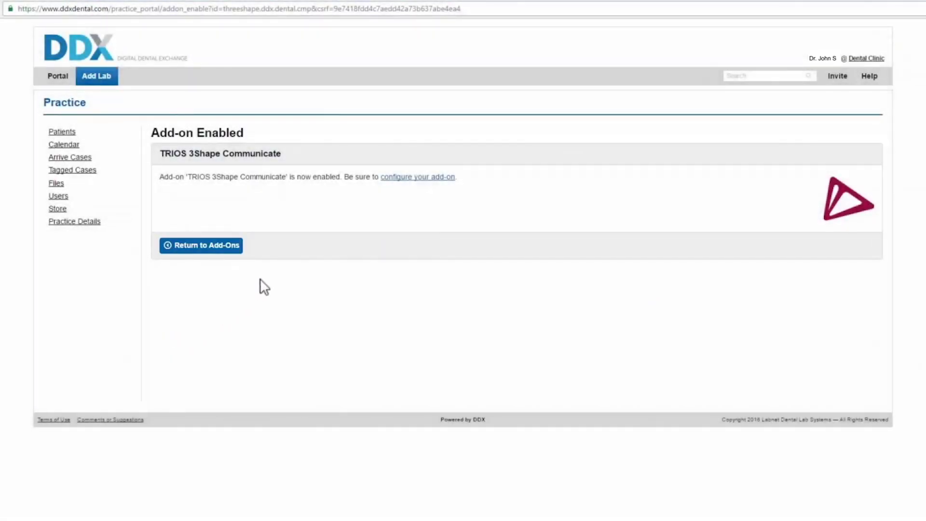
click(414, 178)
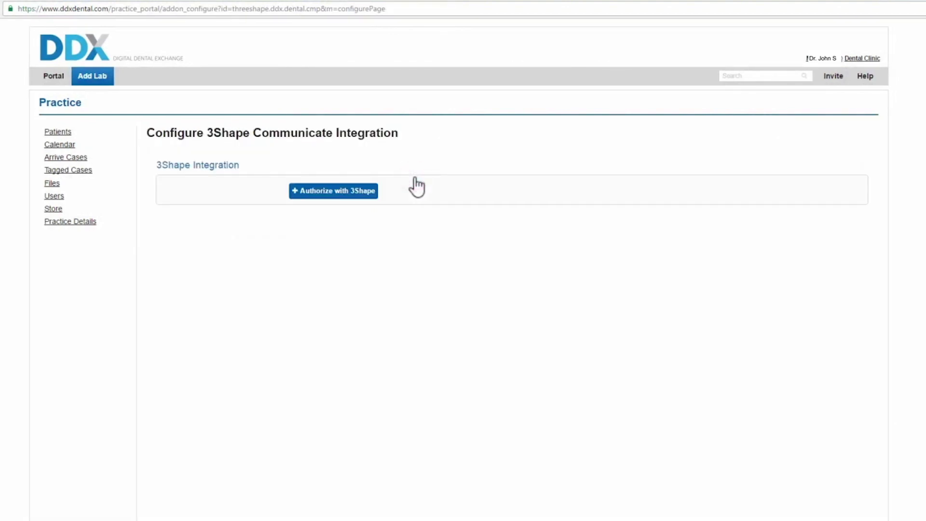
Step: Authorize DDX with the 3Shape account's e-mail and password, allow access, then enable and submit Import
click(331, 197)
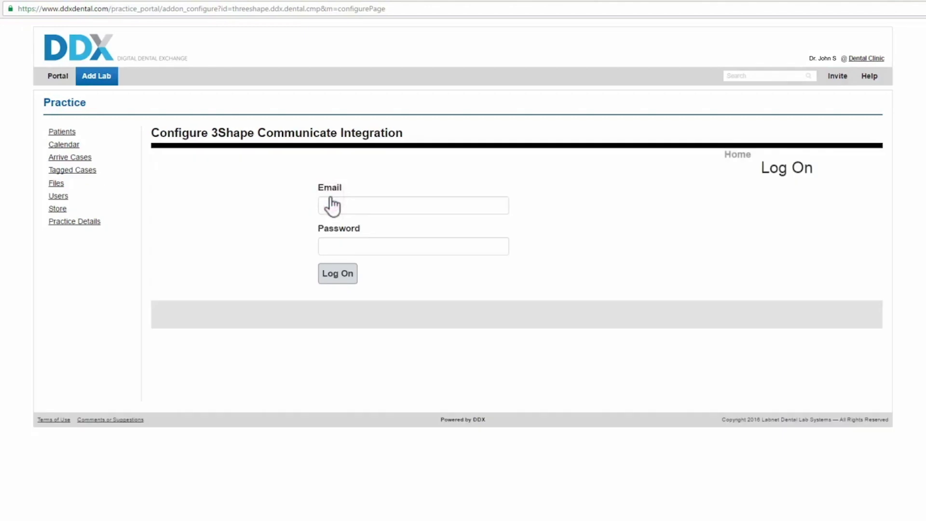
click(328, 205)
key(Tab)
text(******)
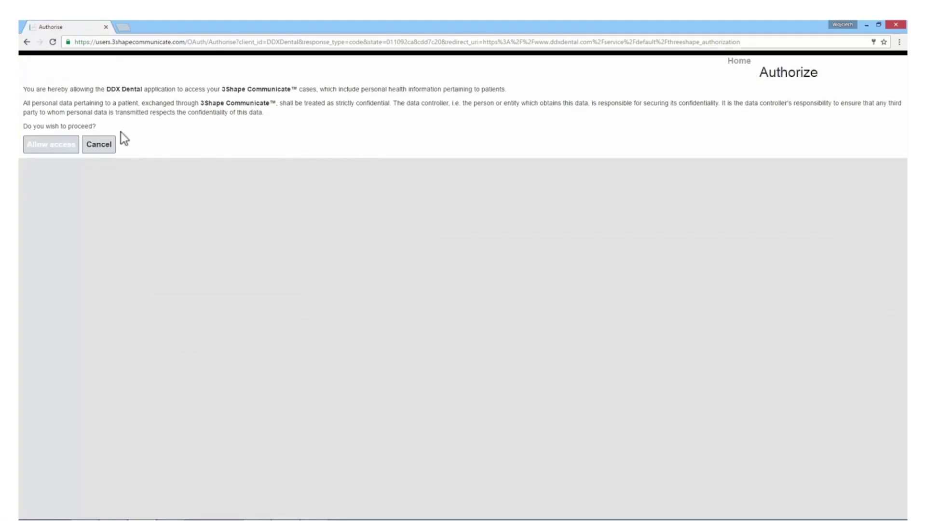
click(53, 150)
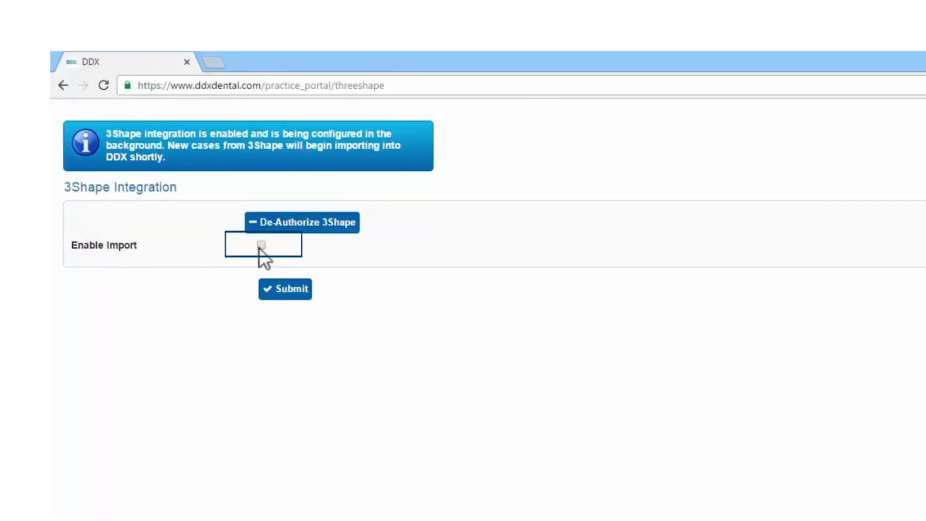
click(261, 246)
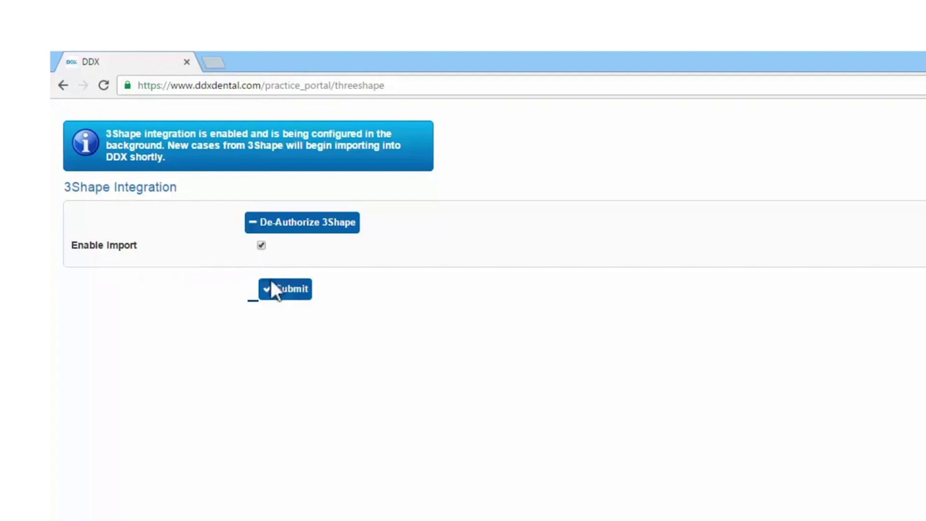
click(277, 297)
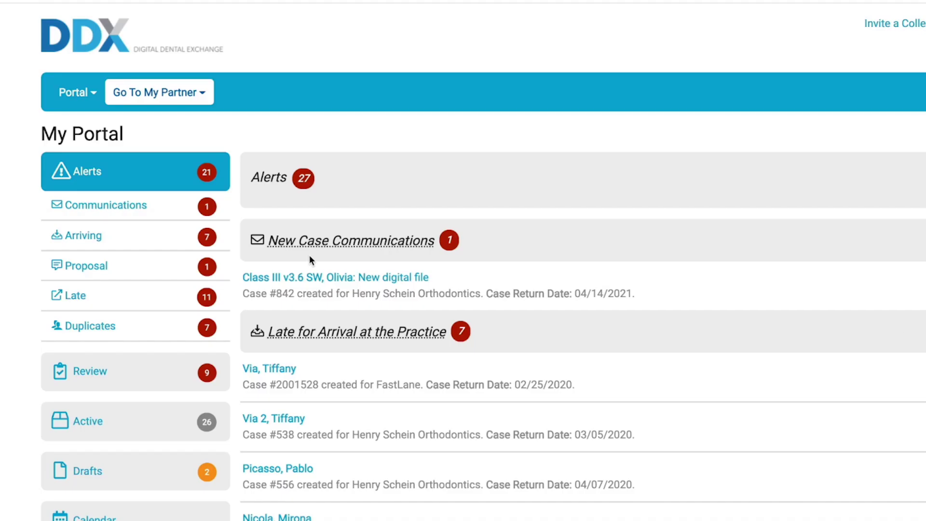
Step: Search partner labs for 'reveal' and view the Reveal Aligner Lab result
click(199, 98)
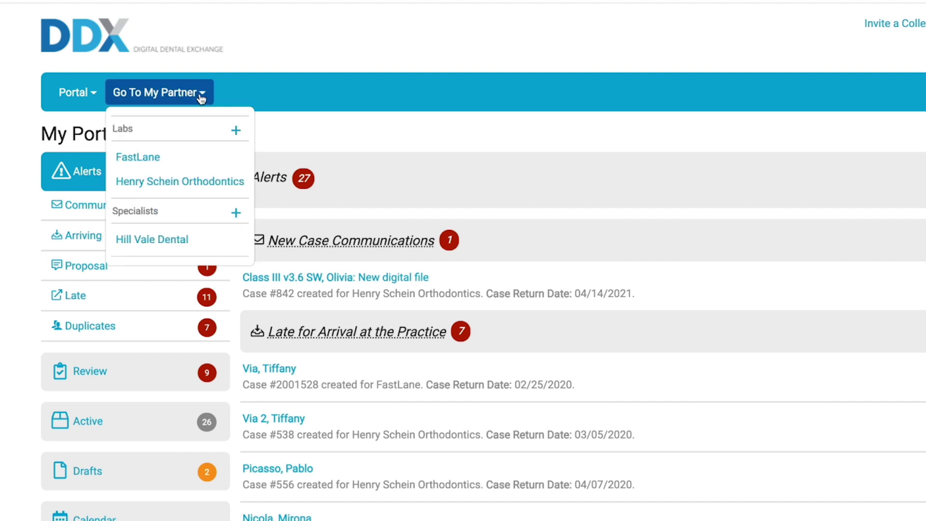
click(235, 132)
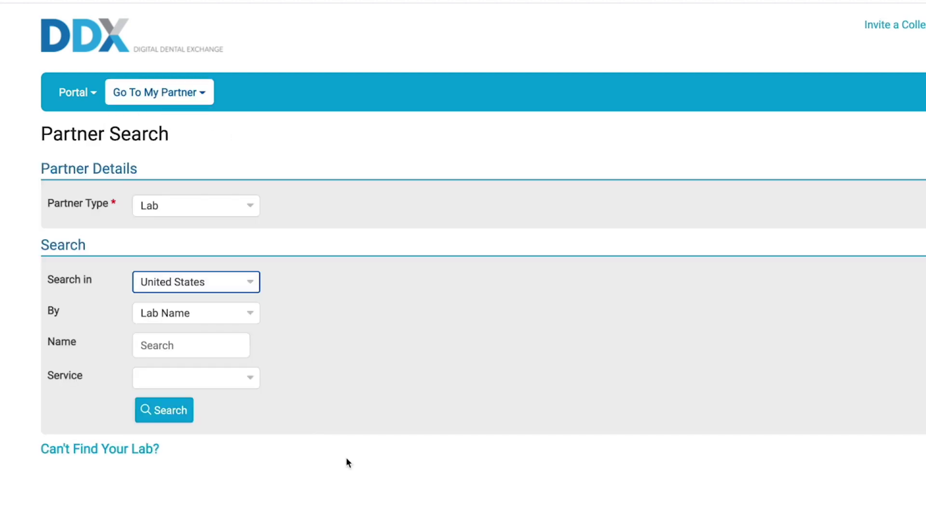
key(Tab)
key(Tab)
text(reveal)
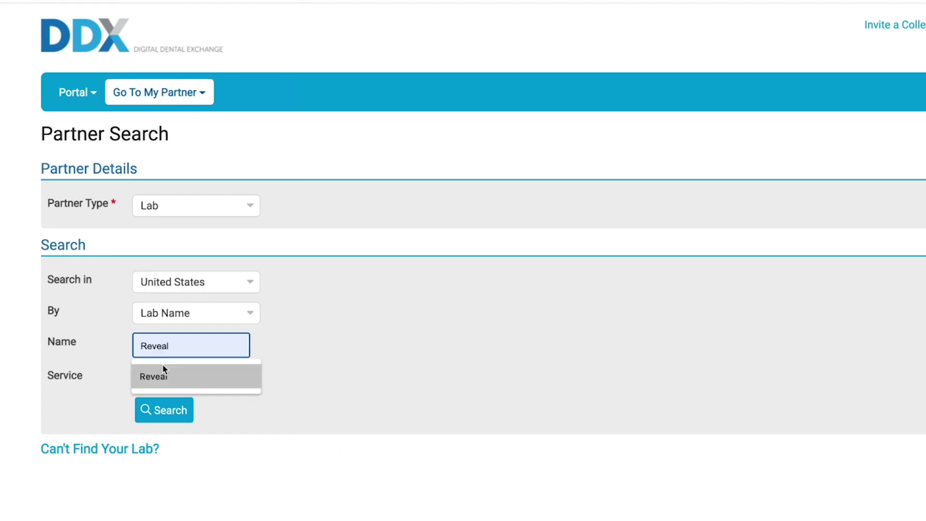
click(162, 366)
click(170, 414)
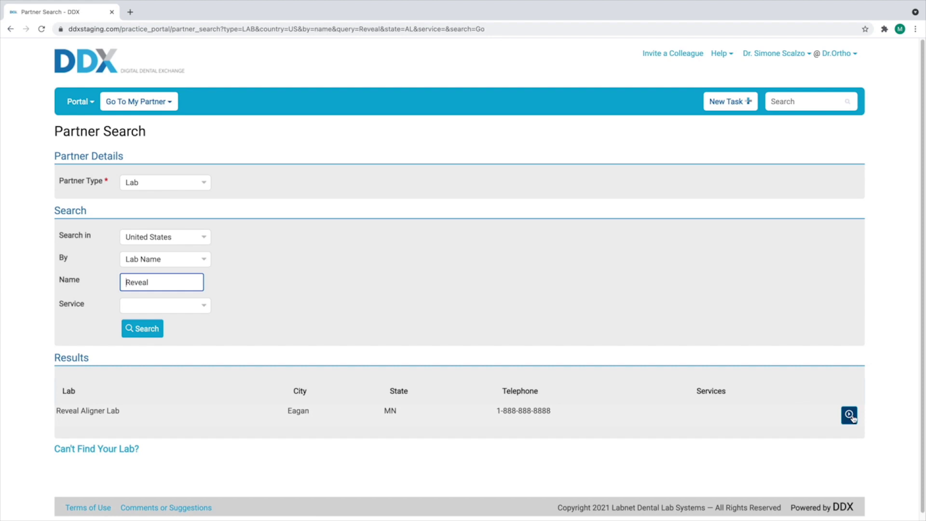
click(850, 416)
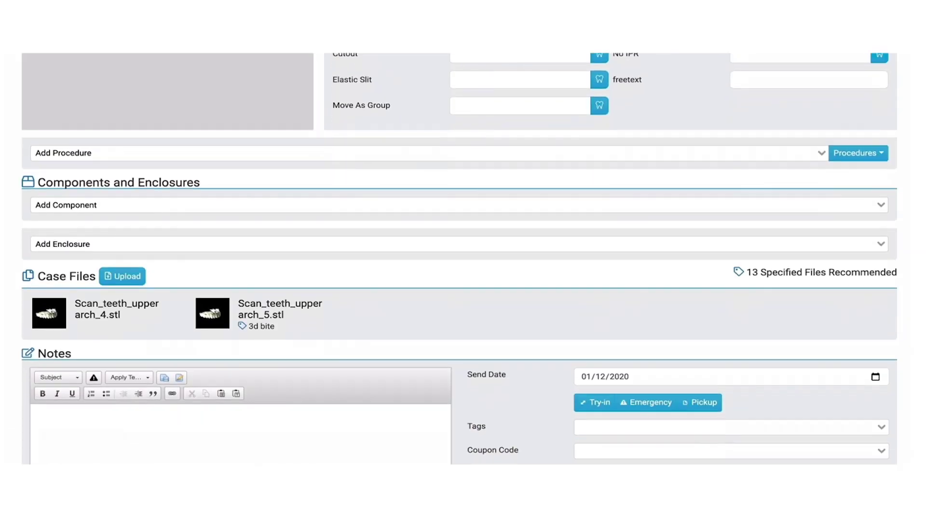
Step: Scroll the draft Rx down to Case Files showing Scan_teeth_upperarch_4.stl and Scan_teeth_upperarch_5.stl
scroll(458, 255, down, 2)
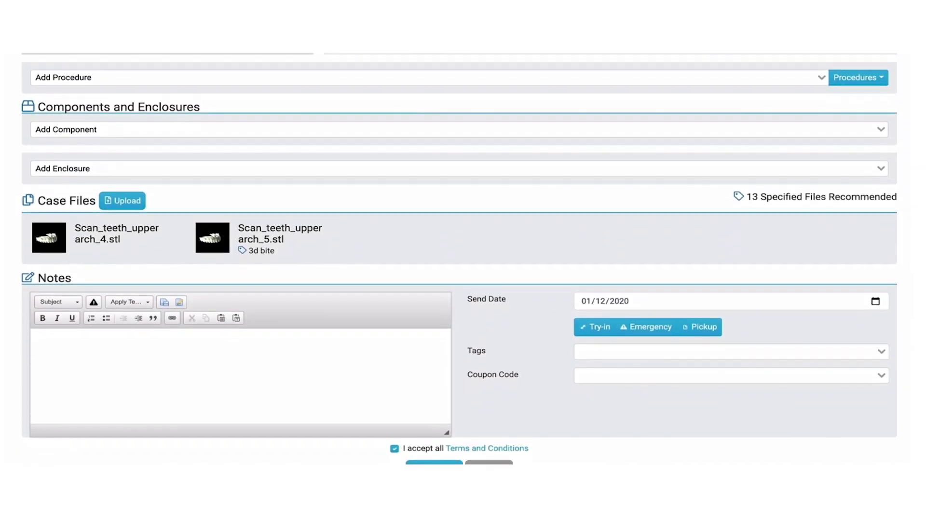